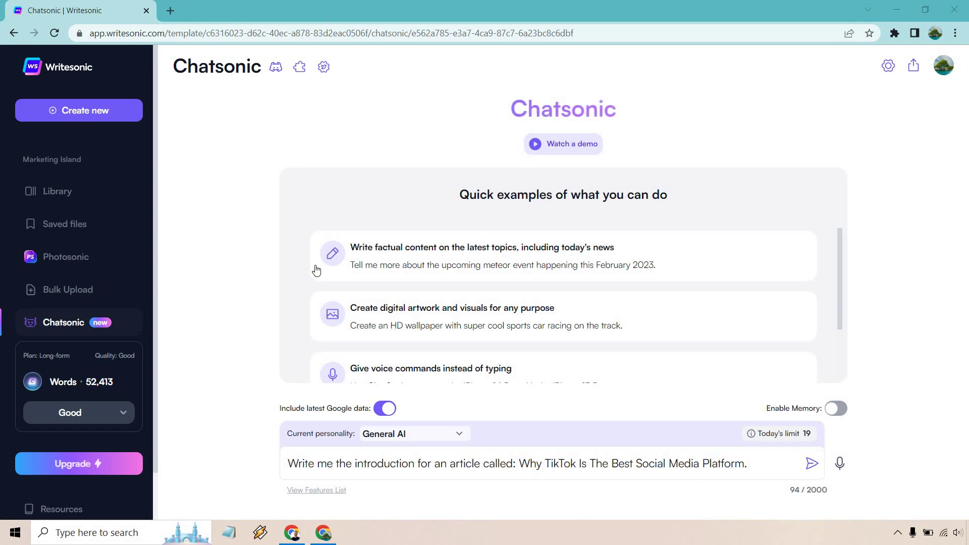
{"action": "scroll", "coordinate": [736, 283], "scroll_direction": "down", "scroll_amount": 2}
{"action": "scroll", "coordinate": [739, 298], "scroll_direction": "down", "scroll_amount": 1}
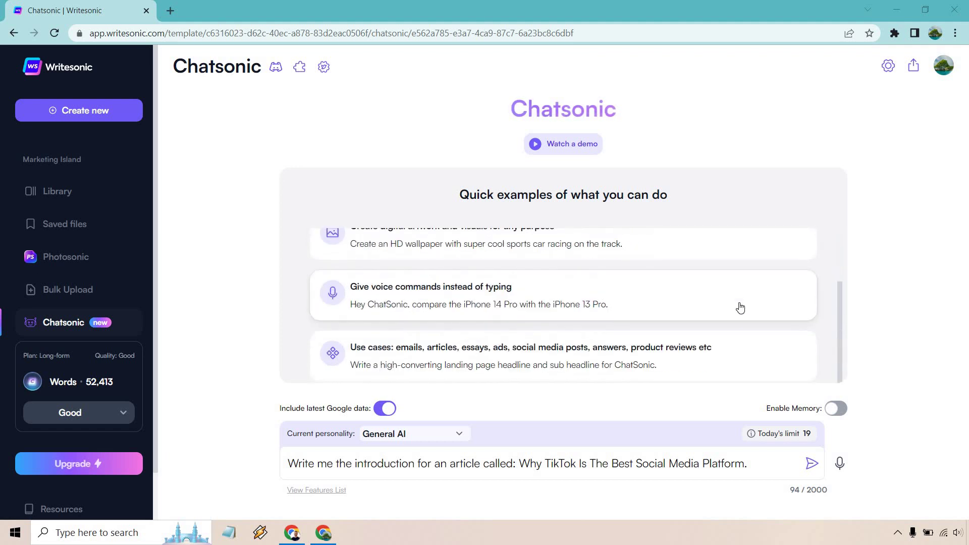
{"action": "scroll", "coordinate": [742, 304], "scroll_direction": "up", "scroll_amount": 3}
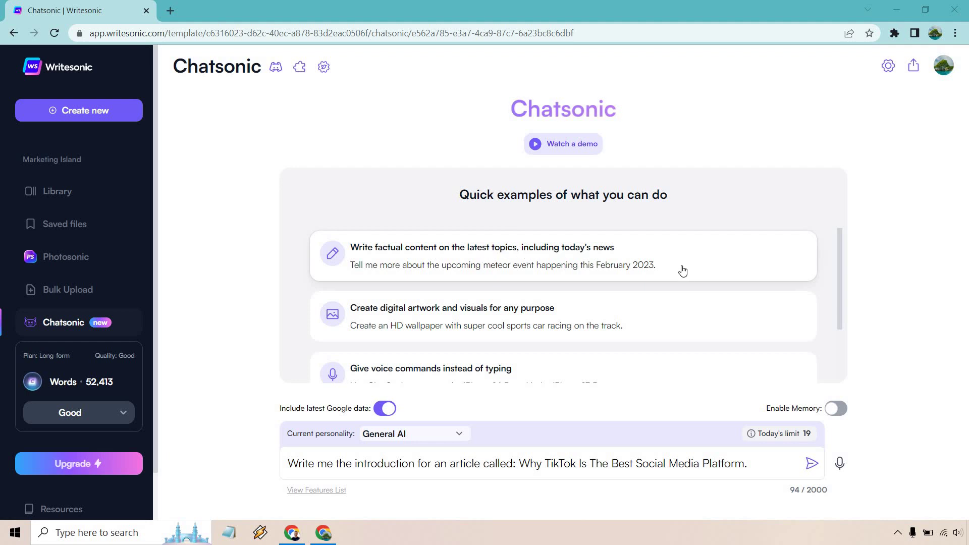
{"action": "scroll", "coordinate": [685, 278], "scroll_direction": "down", "scroll_amount": 2}
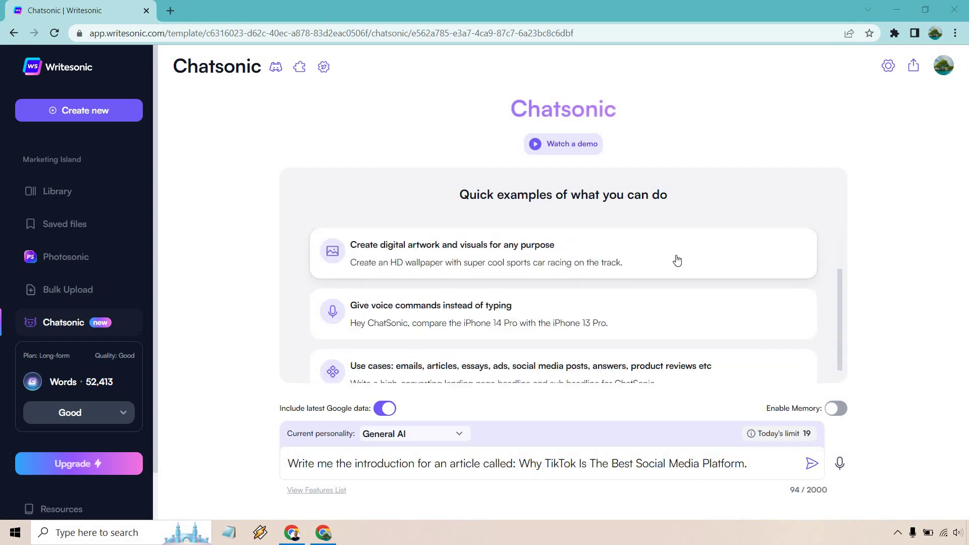
{"action": "scroll", "coordinate": [654, 287], "scroll_direction": "down", "scroll_amount": 1}
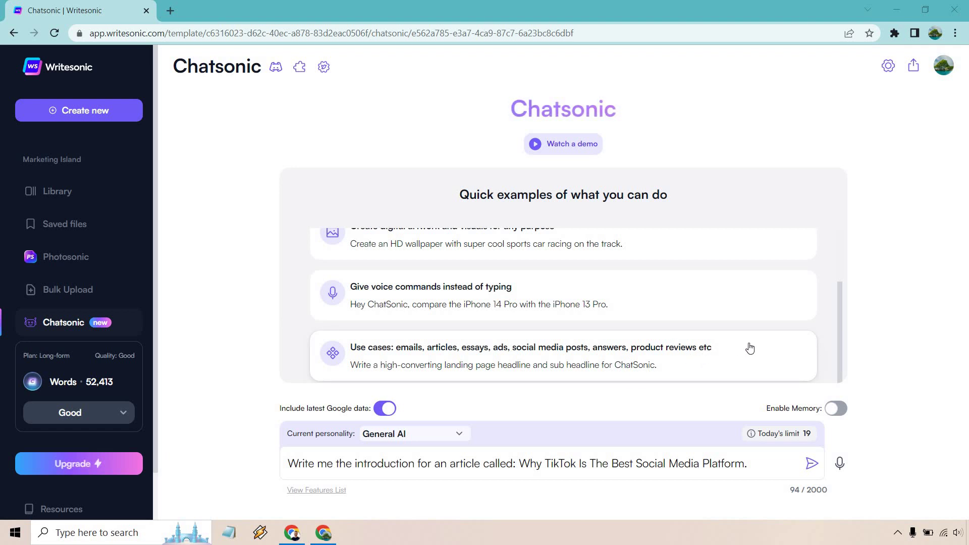
Step: Send the TikTok article introduction prompt, then highlight and review the reply's first paragraph
{"action": "left_click", "coordinate": [760, 464]}
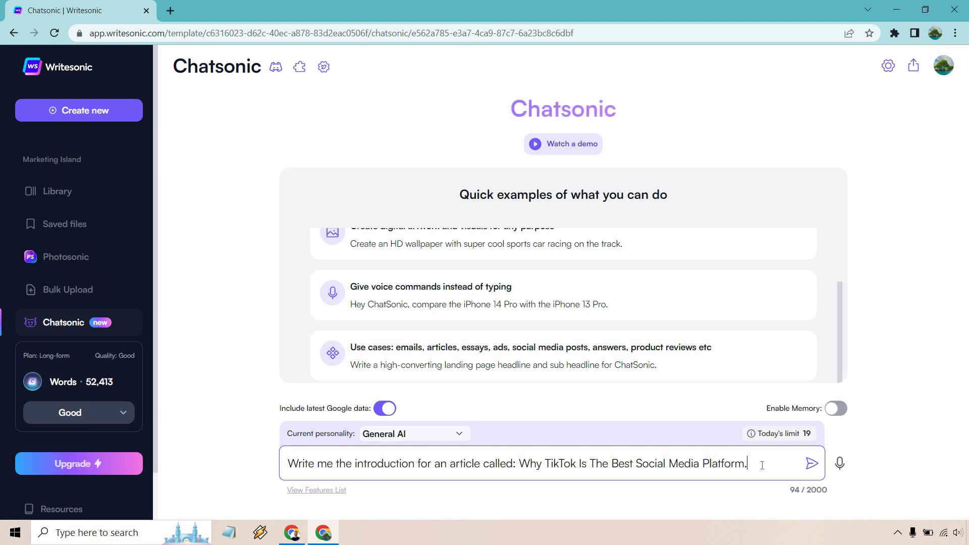
{"action": "left_click", "coordinate": [811, 463]}
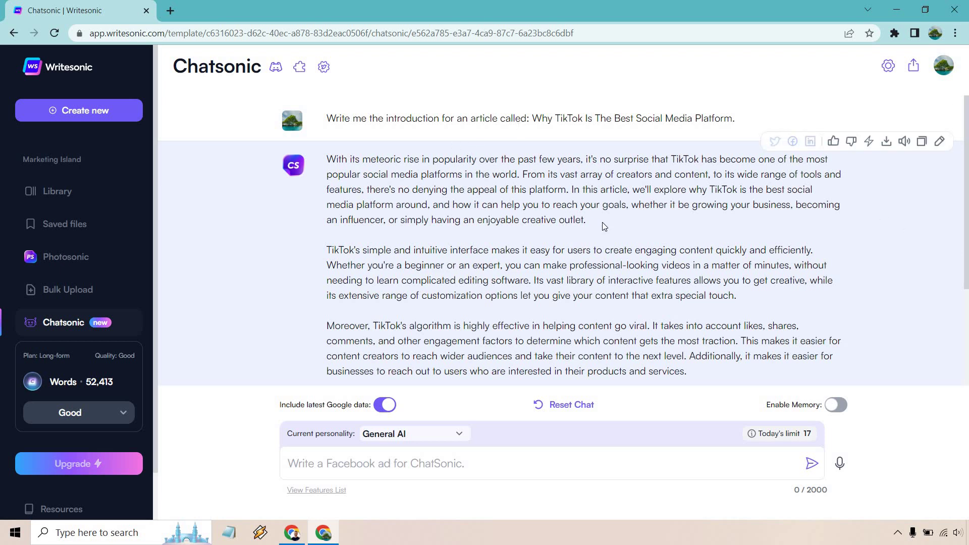
{"action": "left_click_drag", "start_coordinate": [589, 219], "coordinate": [326, 158]}
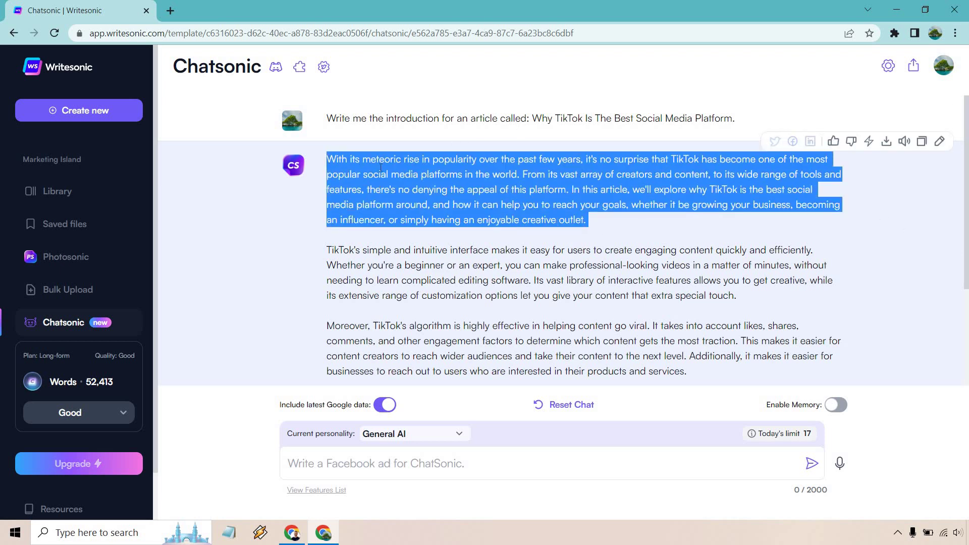
{"action": "left_click", "coordinate": [625, 225]}
{"action": "scroll", "coordinate": [625, 224], "scroll_direction": "down", "scroll_amount": 2}
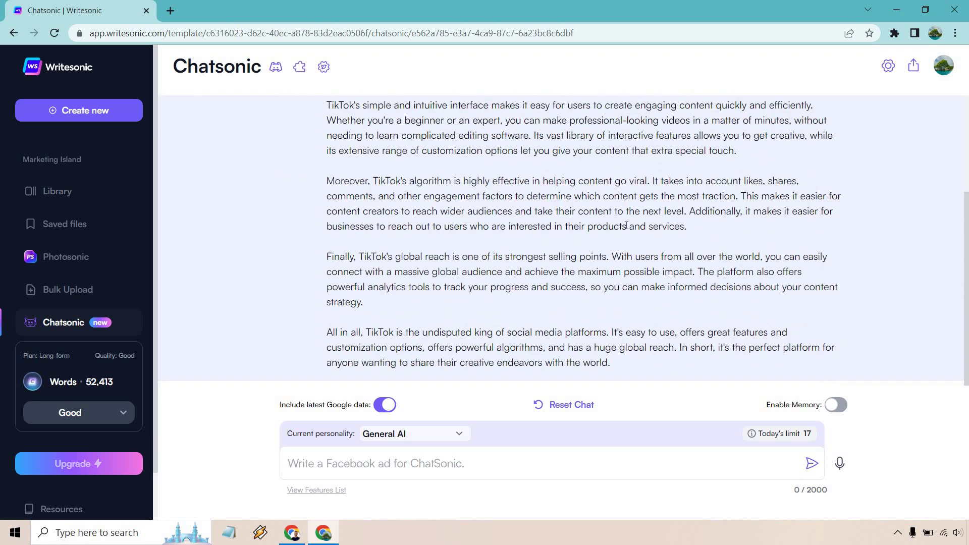
{"action": "scroll", "coordinate": [625, 225], "scroll_direction": "up", "scroll_amount": 3}
{"action": "scroll", "coordinate": [625, 225], "scroll_direction": "up", "scroll_amount": 2}
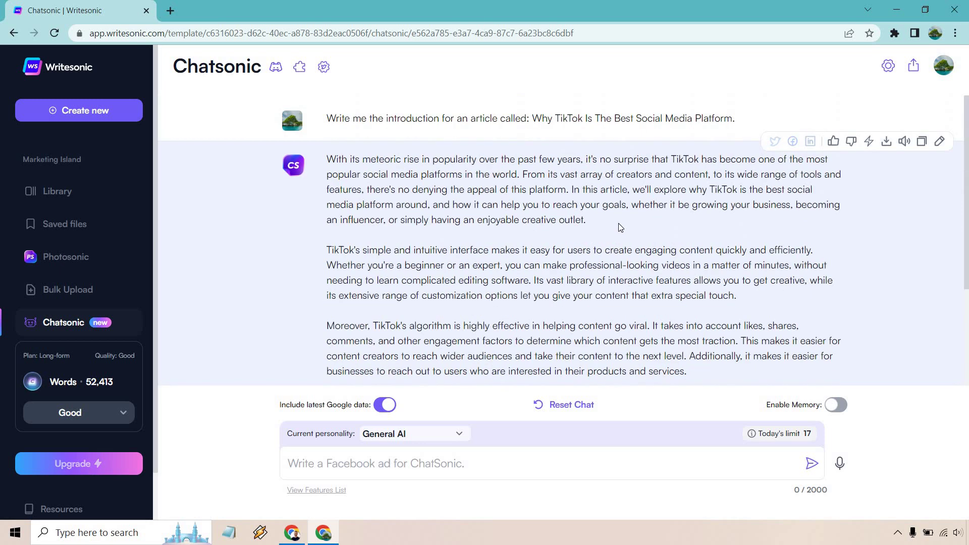
{"action": "left_click_drag", "start_coordinate": [589, 220], "coordinate": [328, 162]}
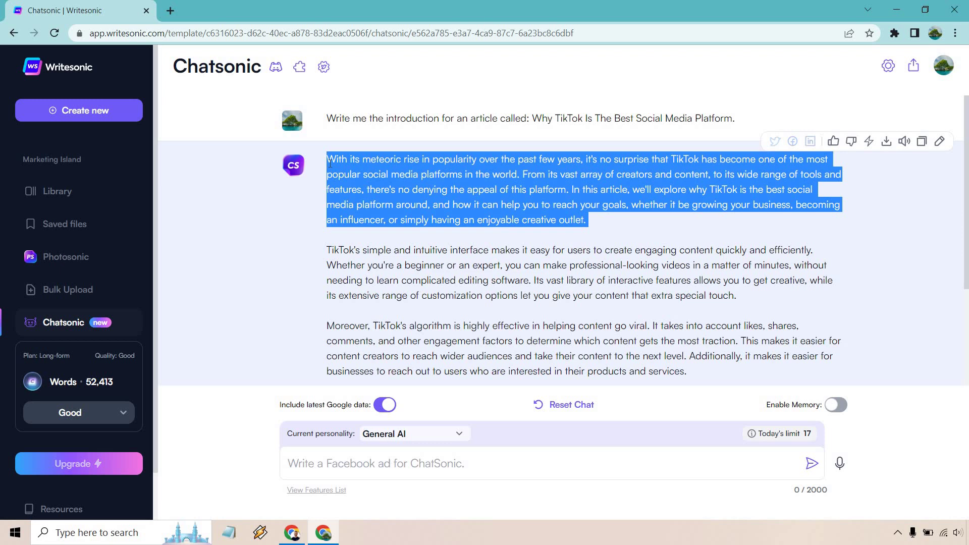
{"action": "left_click", "coordinate": [620, 219]}
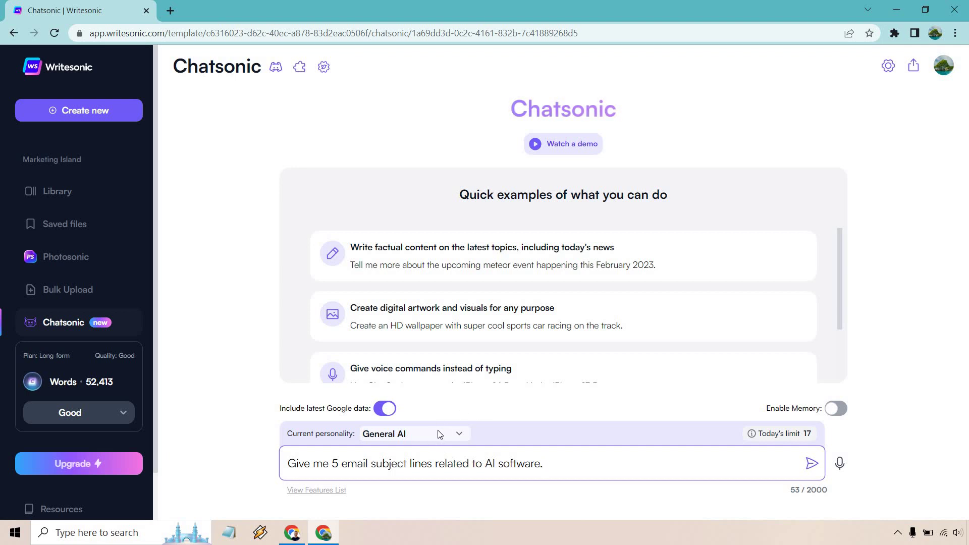
Step: Send the request for five email subject lines about AI software
{"action": "left_click", "coordinate": [811, 464]}
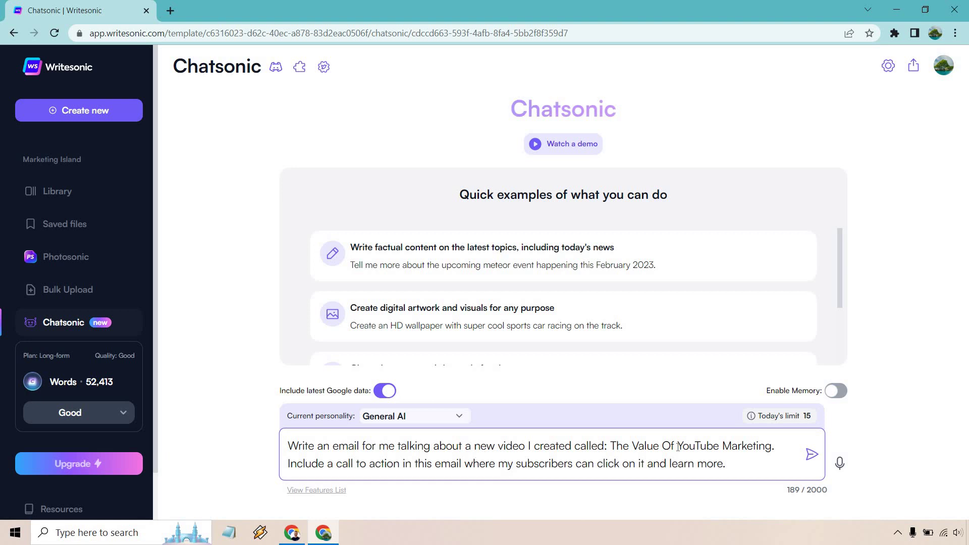
Step: Send the 'The Value Of YouTube Marketing' email request and review its subject line
{"action": "left_click", "coordinate": [813, 454]}
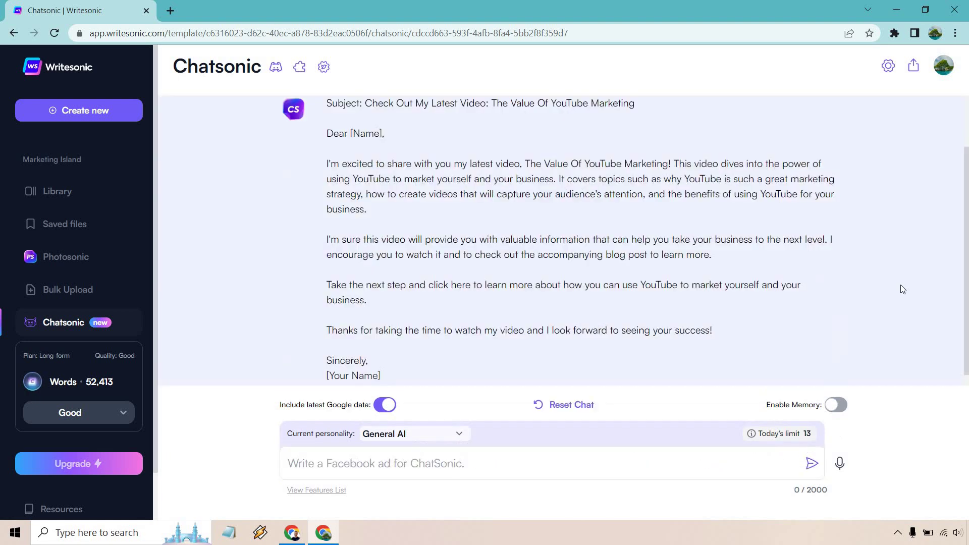
{"action": "scroll", "coordinate": [900, 286], "scroll_direction": "up", "scroll_amount": 1}
{"action": "left_click_drag", "start_coordinate": [638, 166], "coordinate": [369, 167]}
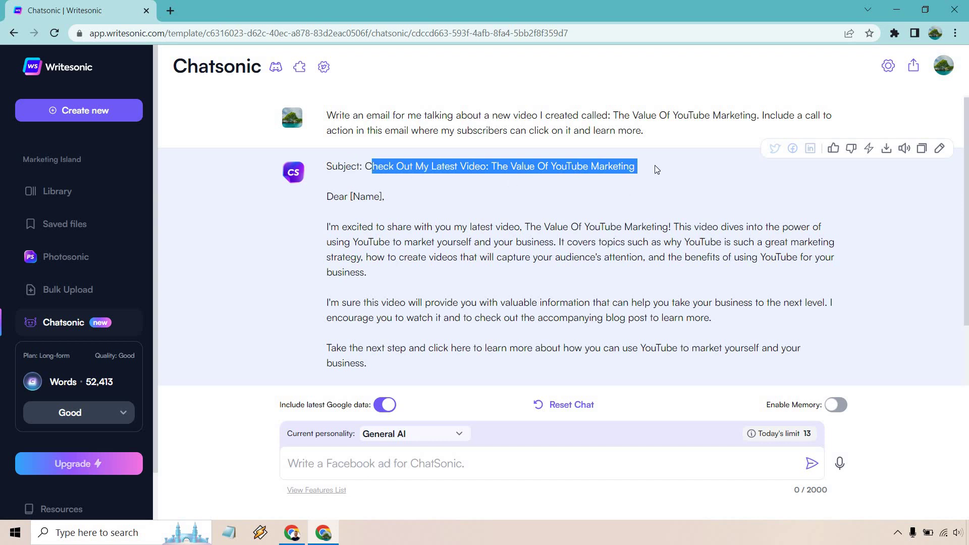
{"action": "left_click", "coordinate": [647, 184]}
{"action": "scroll", "coordinate": [758, 242], "scroll_direction": "down", "scroll_amount": 1}
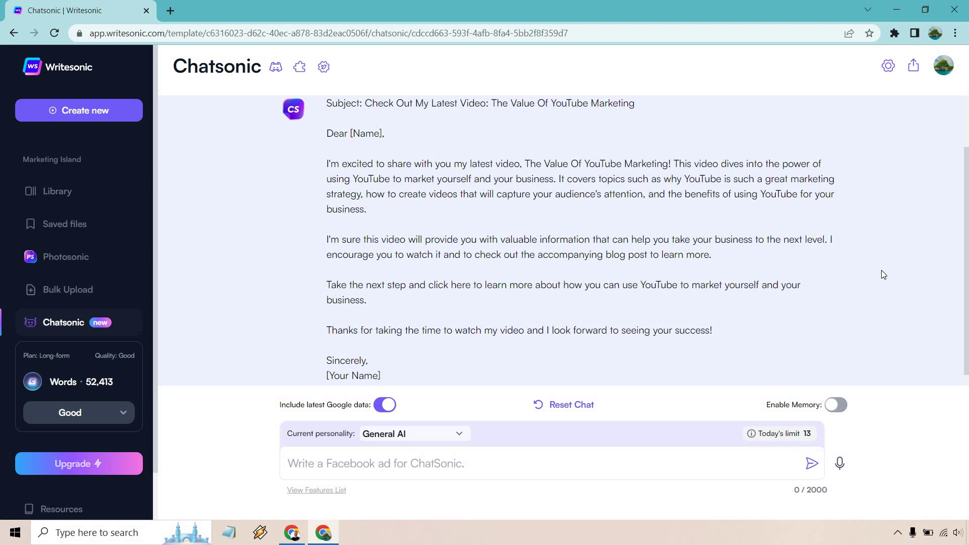
{"action": "scroll", "coordinate": [882, 274], "scroll_direction": "up", "scroll_amount": 2}
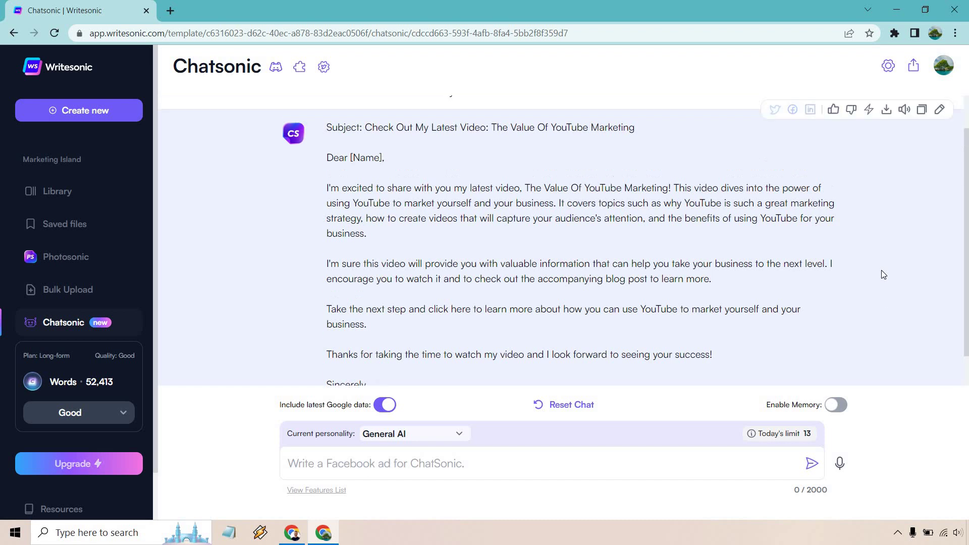